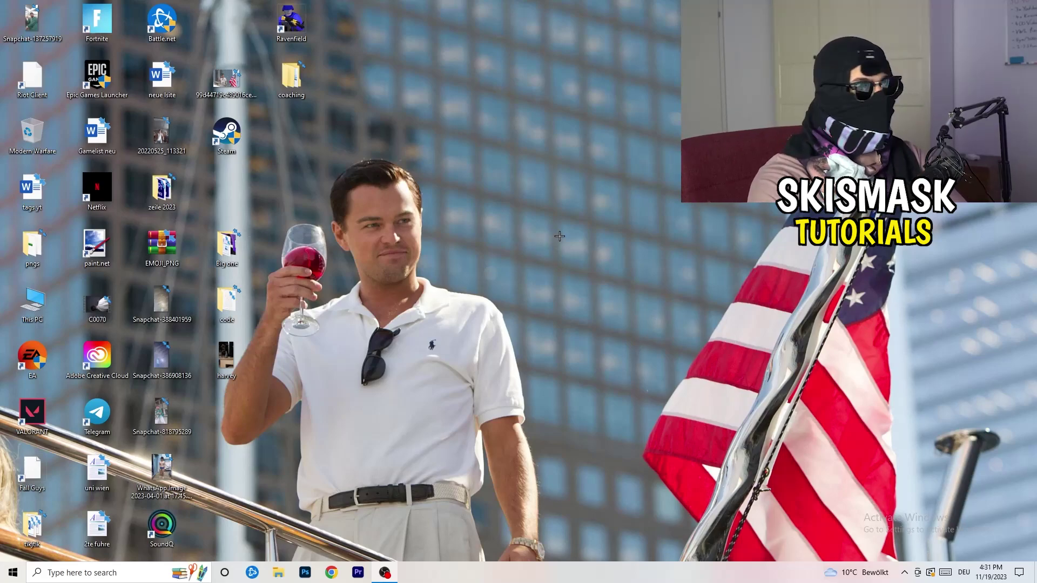
# - Launch NVIDIA Control Panel from the desktop's right-click menu
pyautogui.rightClick(557, 194)
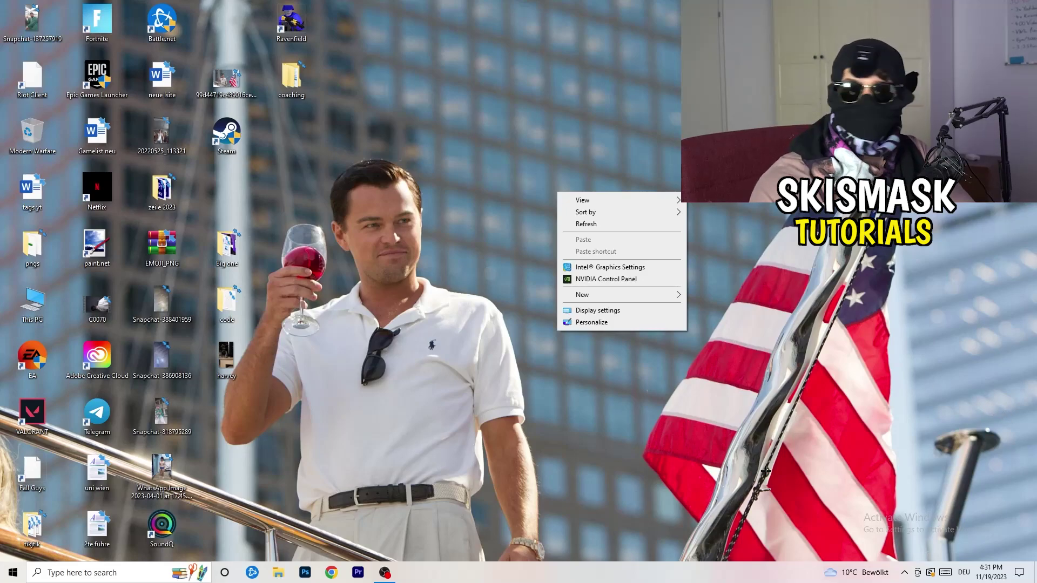
pyautogui.click(600, 279)
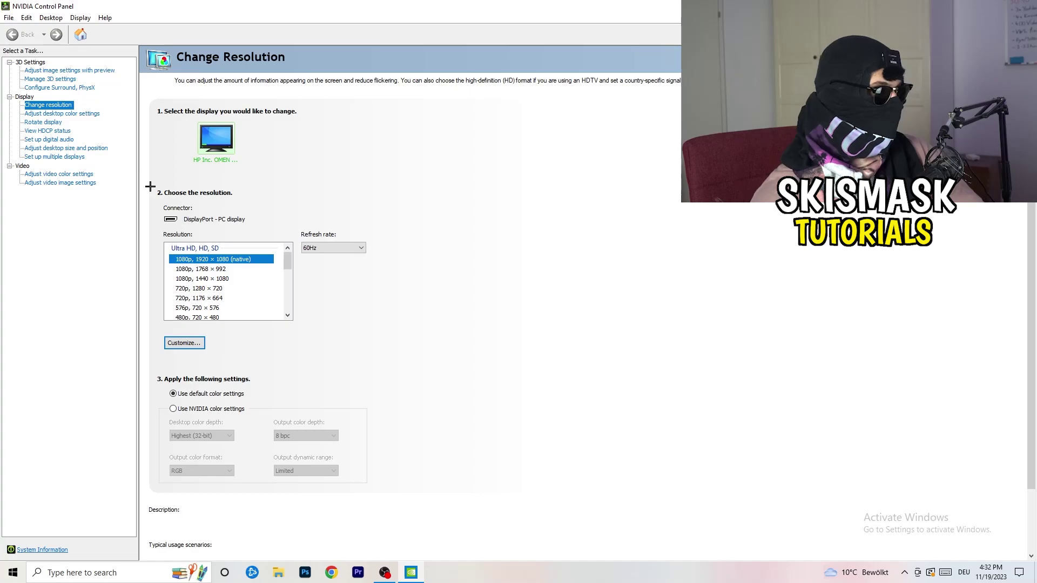
pyautogui.click(189, 343)
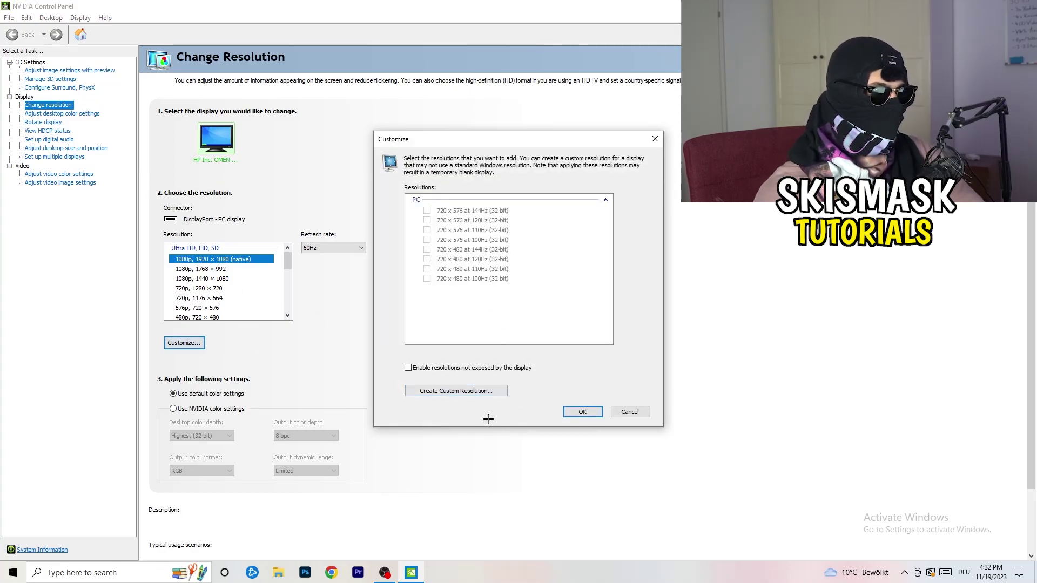
pyautogui.click(475, 390)
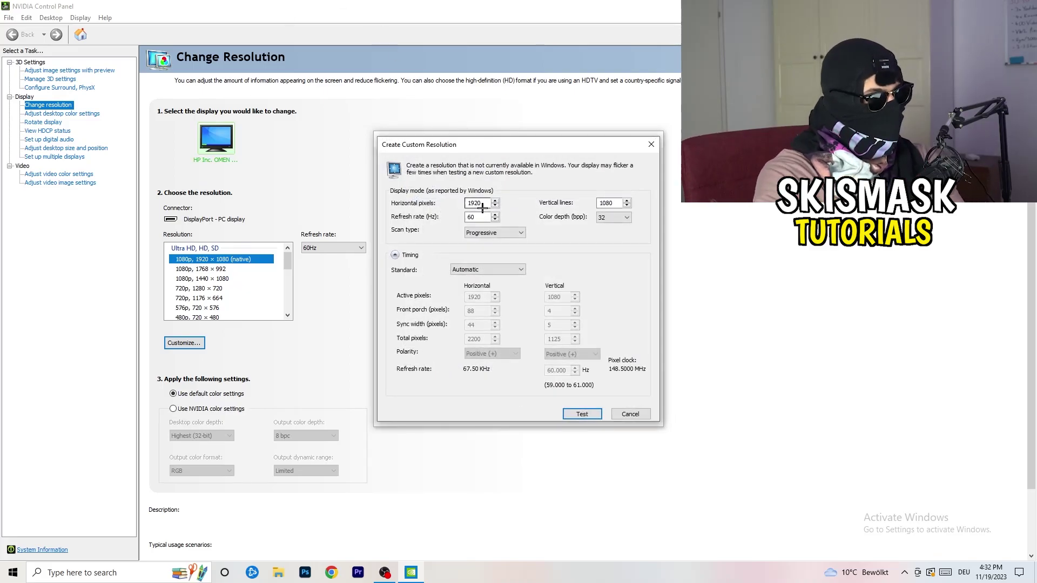
pyautogui.moveTo(482, 208); pyautogui.dragTo(451, 203)
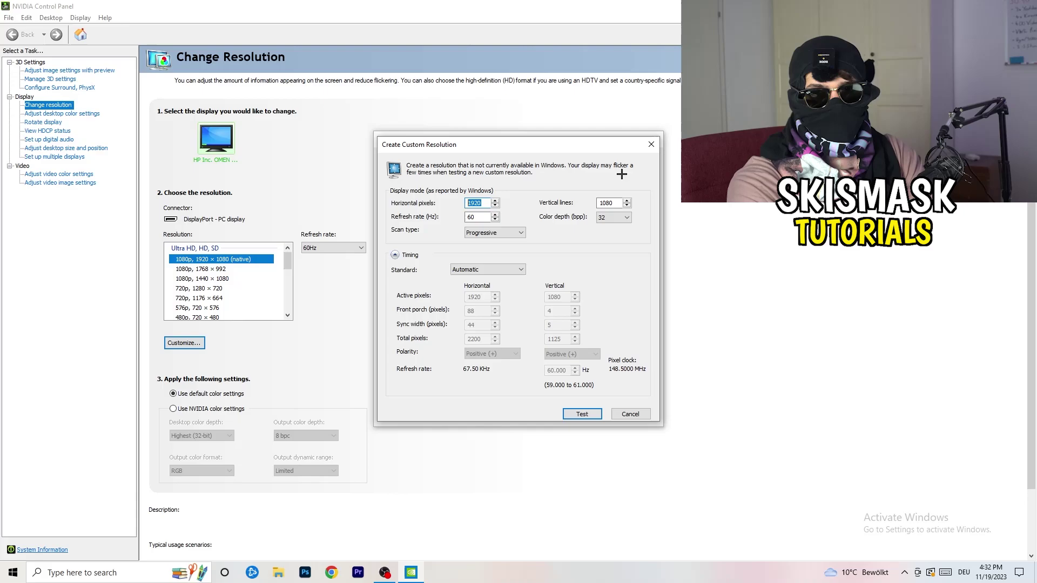
pyautogui.write('1140')
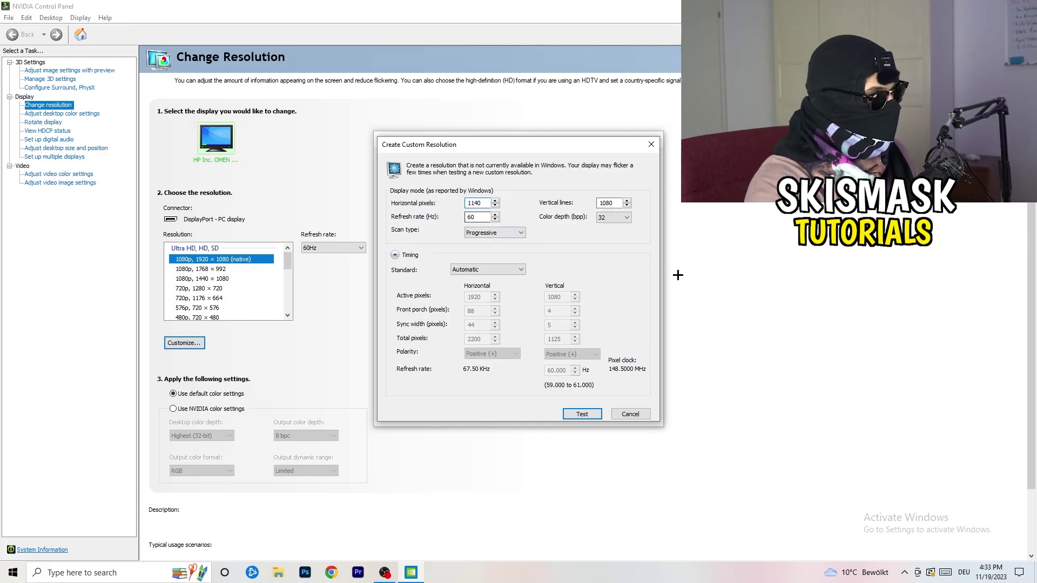
pyautogui.press('BackSpace')
pyautogui.press('BackSpace')
pyautogui.press('BackSpace')
pyautogui.write('4')
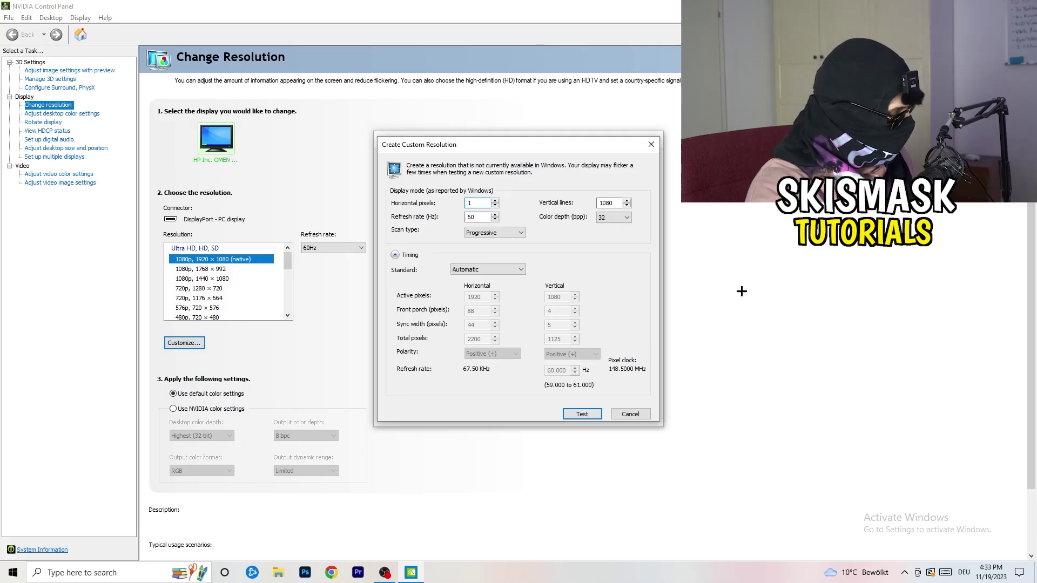
pyautogui.write('40')
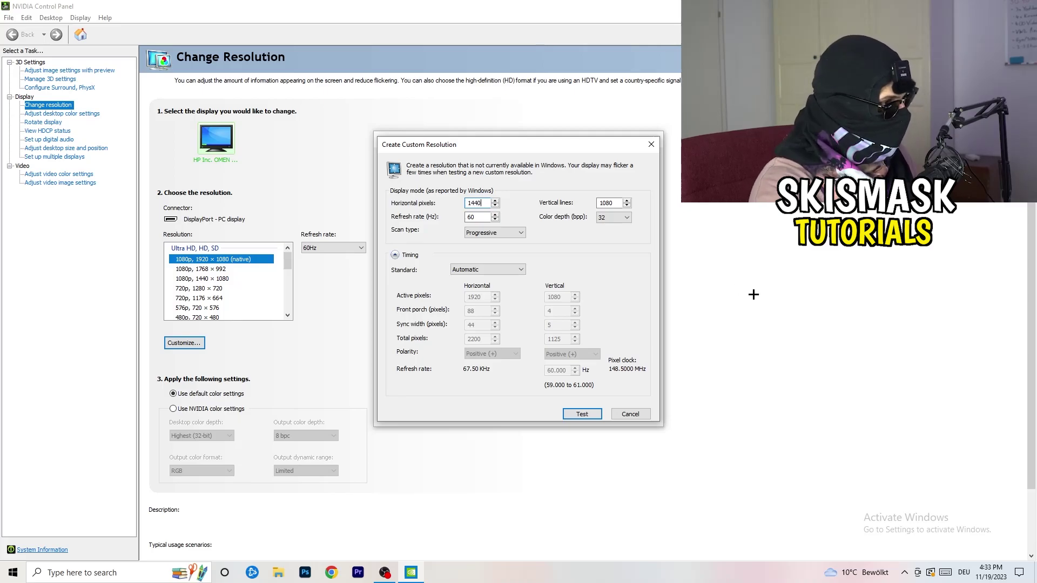
pyautogui.click(613, 205)
pyautogui.press('BackSpace')
pyautogui.press('BackSpace')
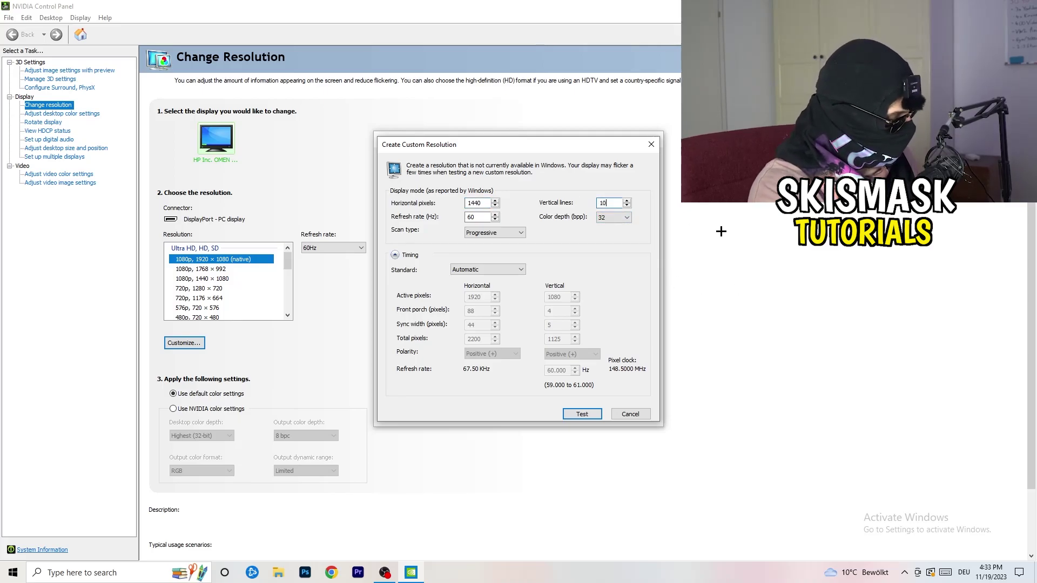
pyautogui.write('40')
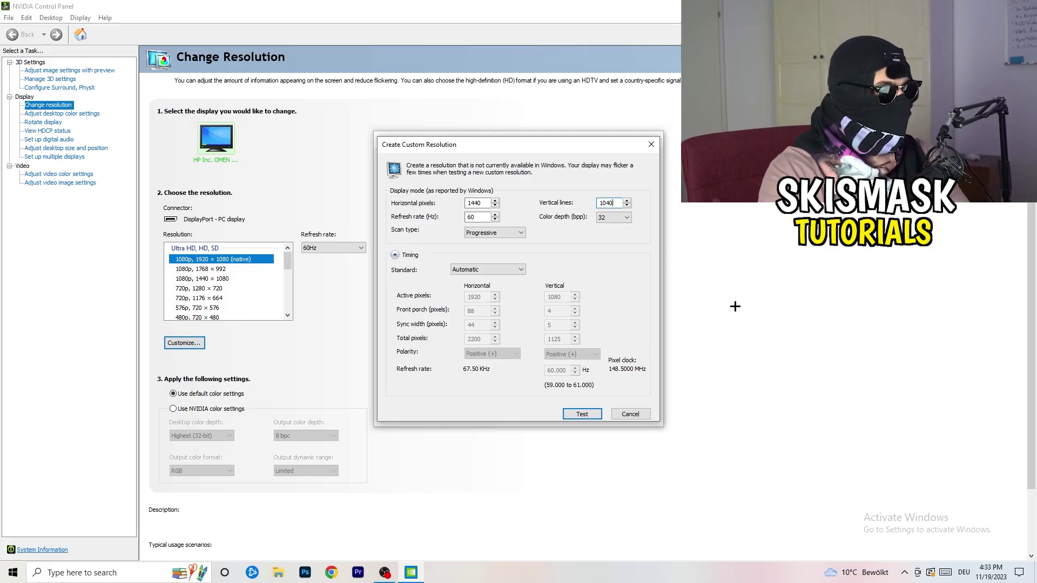
pyautogui.click(492, 233)
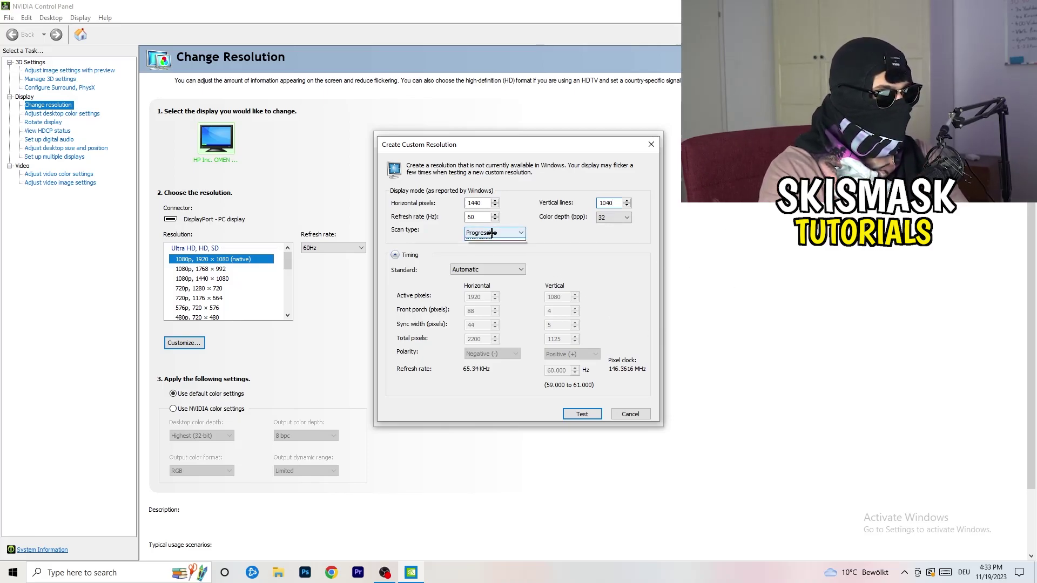
pyautogui.click(562, 232)
pyautogui.click(500, 269)
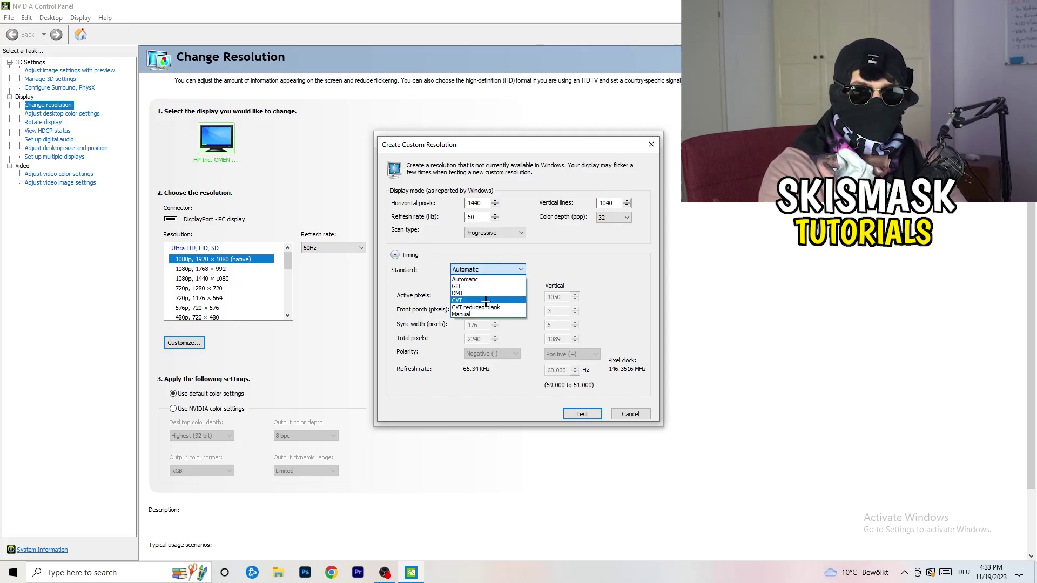
pyautogui.click(571, 275)
pyautogui.click(487, 270)
pyautogui.click(600, 261)
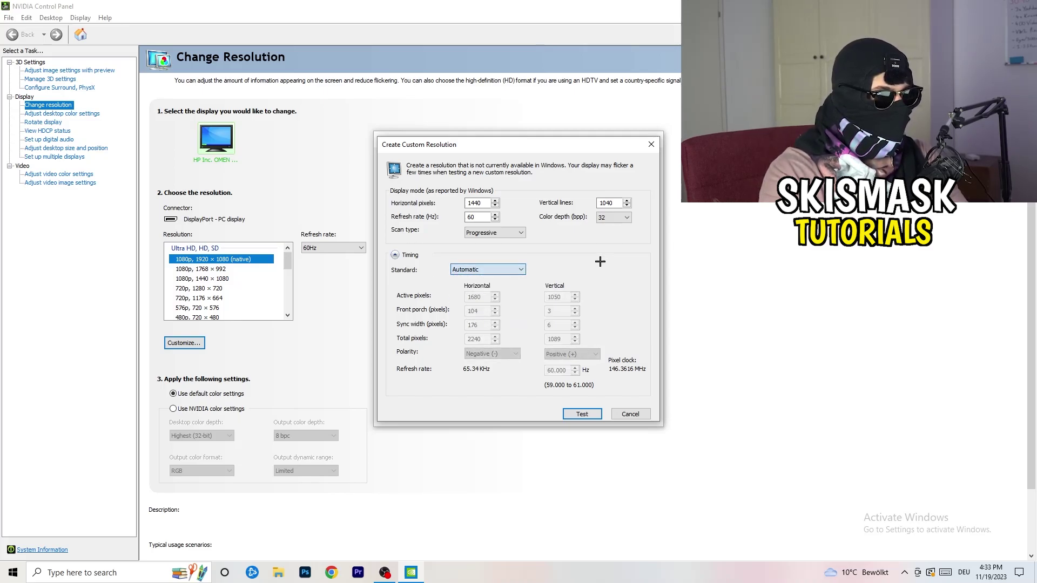
pyautogui.click(486, 269)
pyautogui.click(489, 312)
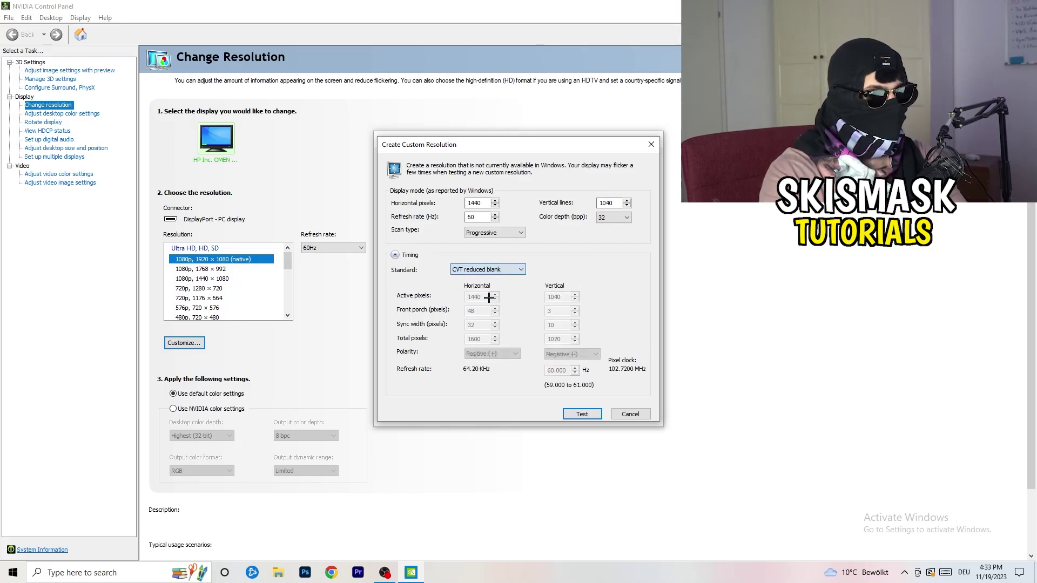
pyautogui.click(656, 142)
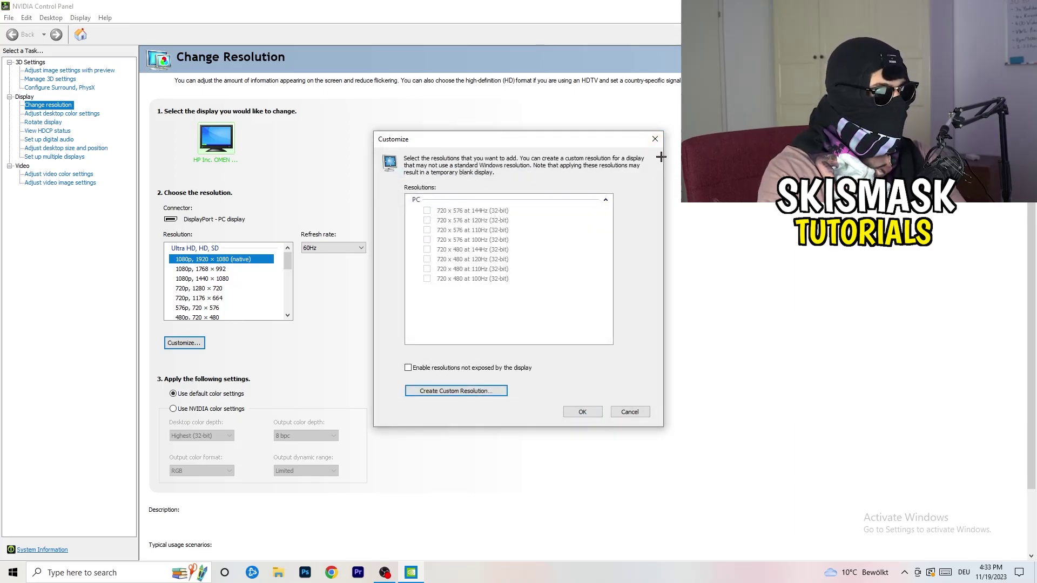
pyautogui.click(657, 141)
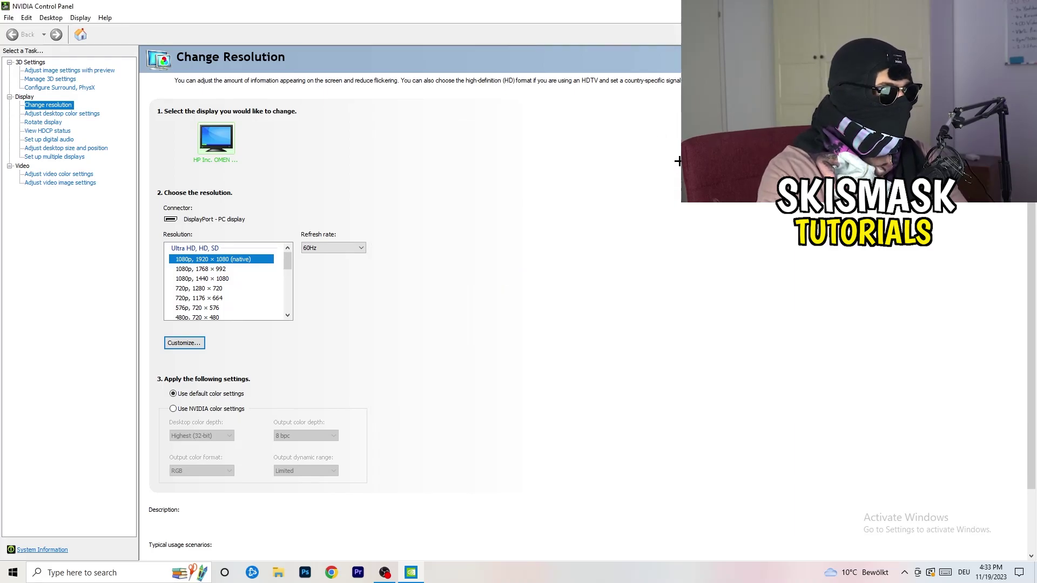
# - Close NVIDIA Control Panel with Alt+F4 and open Windows Settings from the Start menu
pyautogui.hotkey('alt', 'F4')
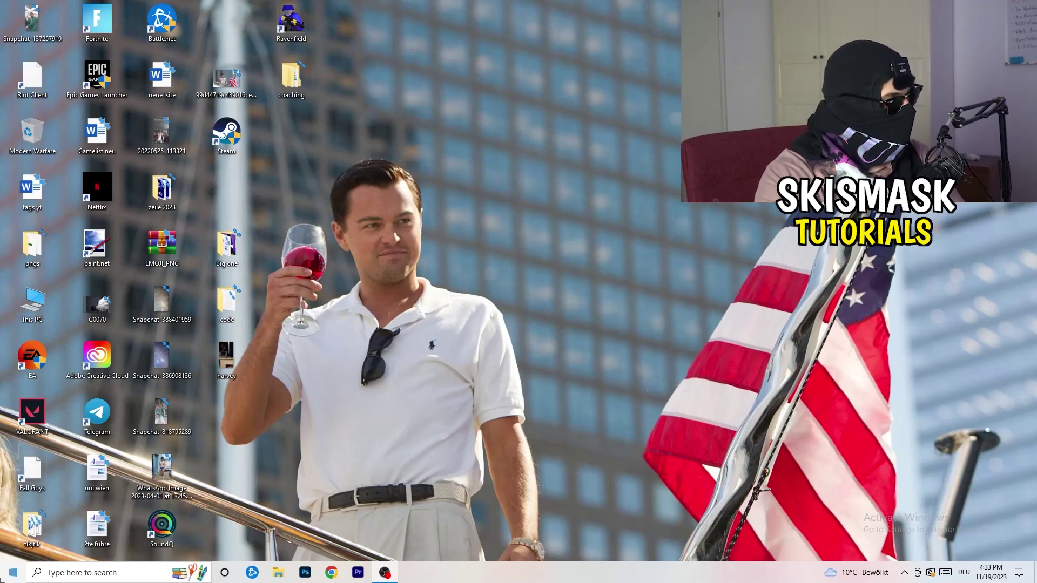
pyautogui.click(13, 572)
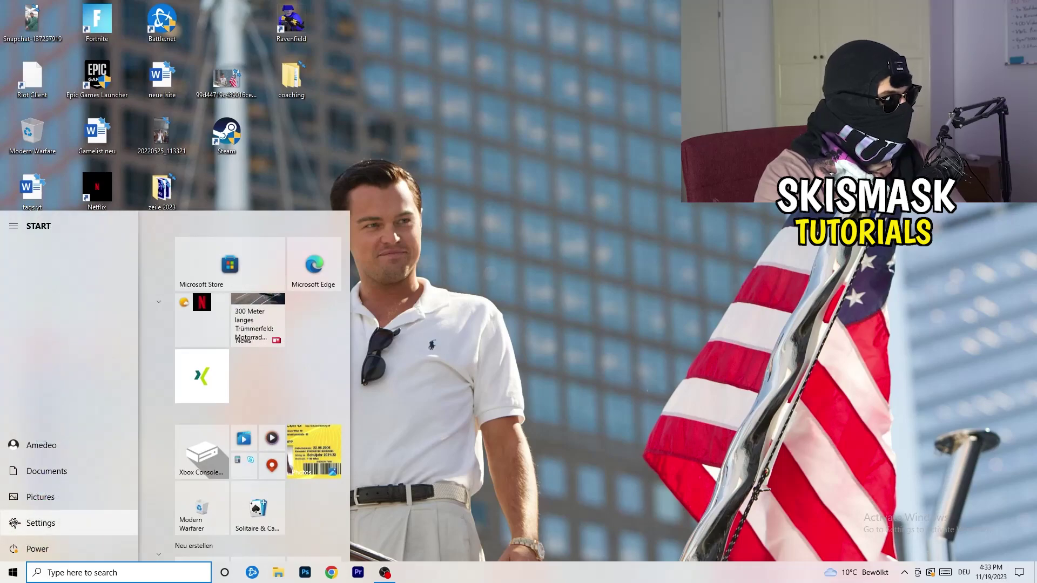
pyautogui.click(14, 523)
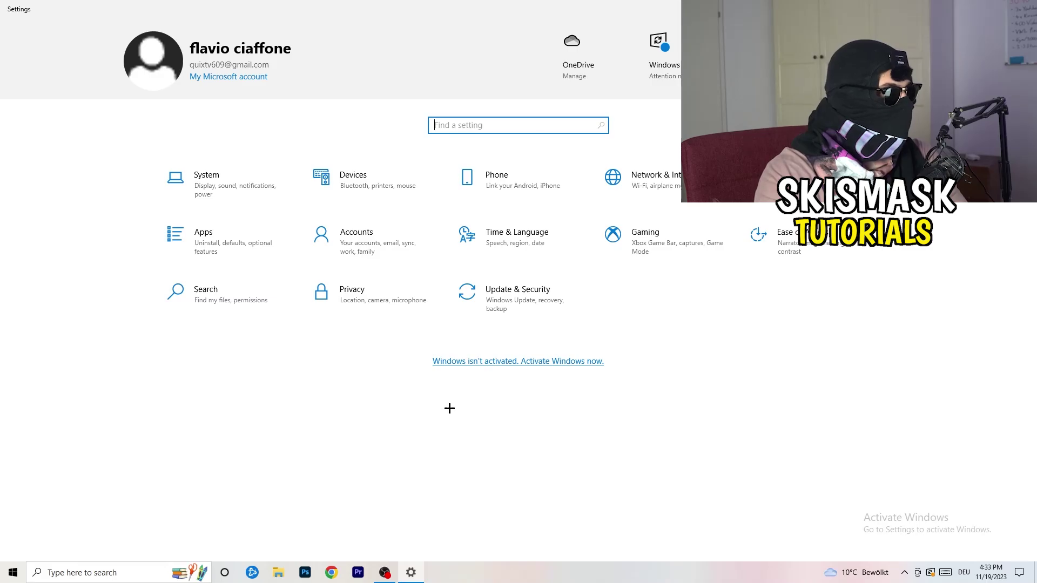
# - Set the display resolution to 1920 × 1080 (Recommended), keep 100% scaling, and return to Settings home
pyautogui.click(227, 196)
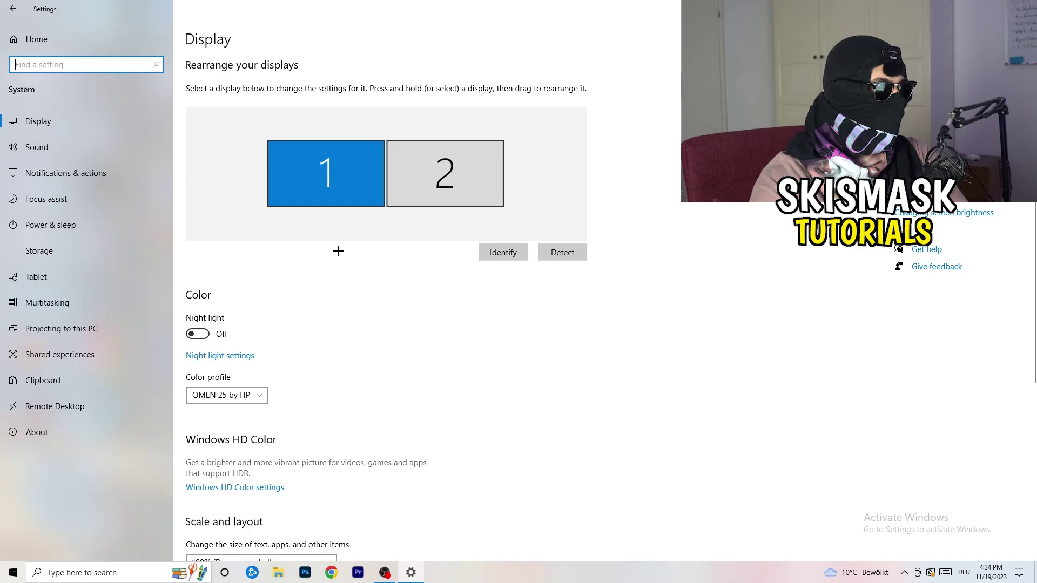
pyautogui.scroll(-5, 346, 260)
pyautogui.click(243, 144)
pyautogui.click(243, 143)
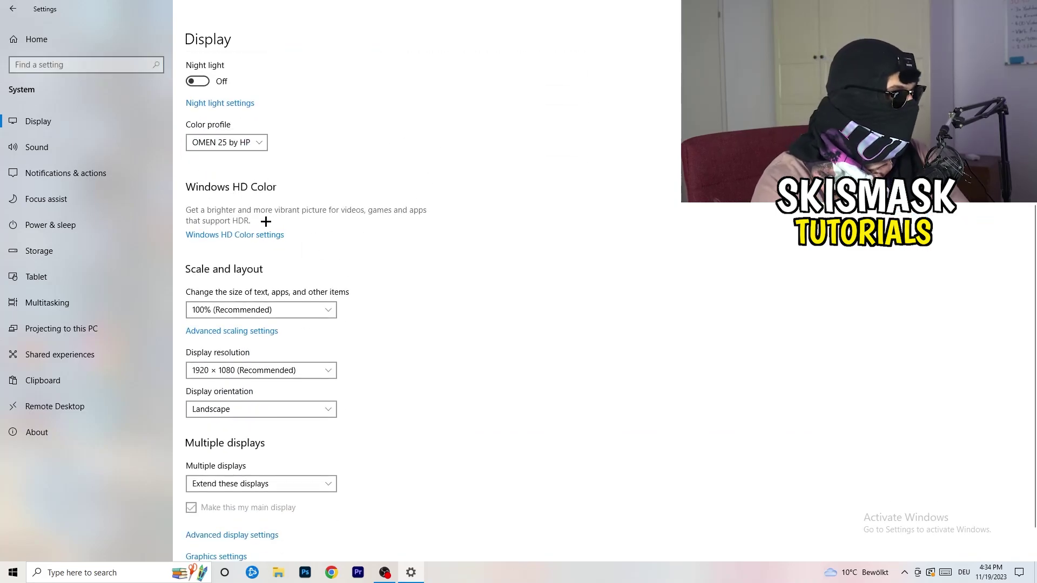
pyautogui.scroll(-1, 259, 238)
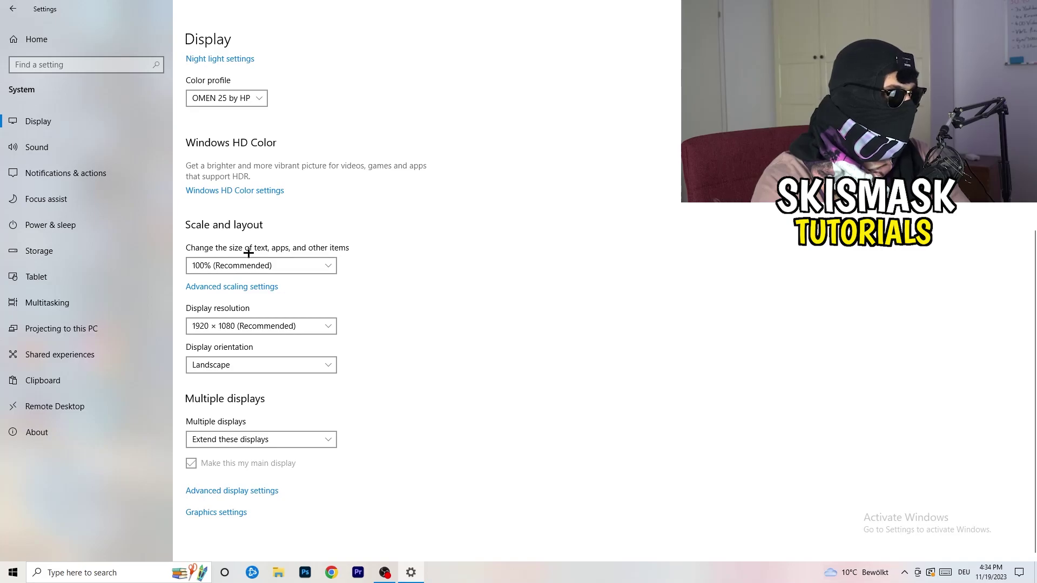
pyautogui.click(330, 264)
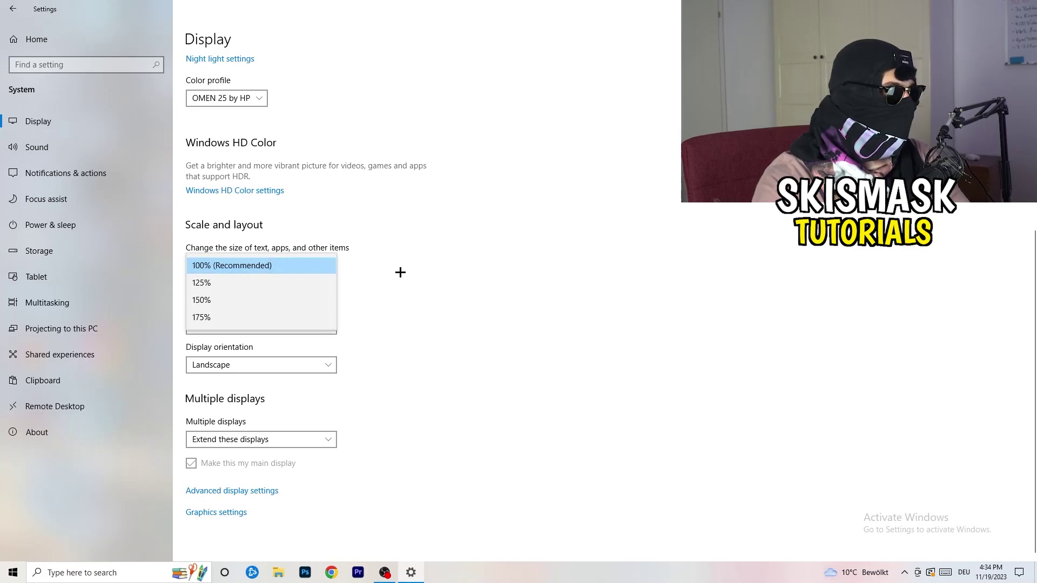
pyautogui.click(508, 253)
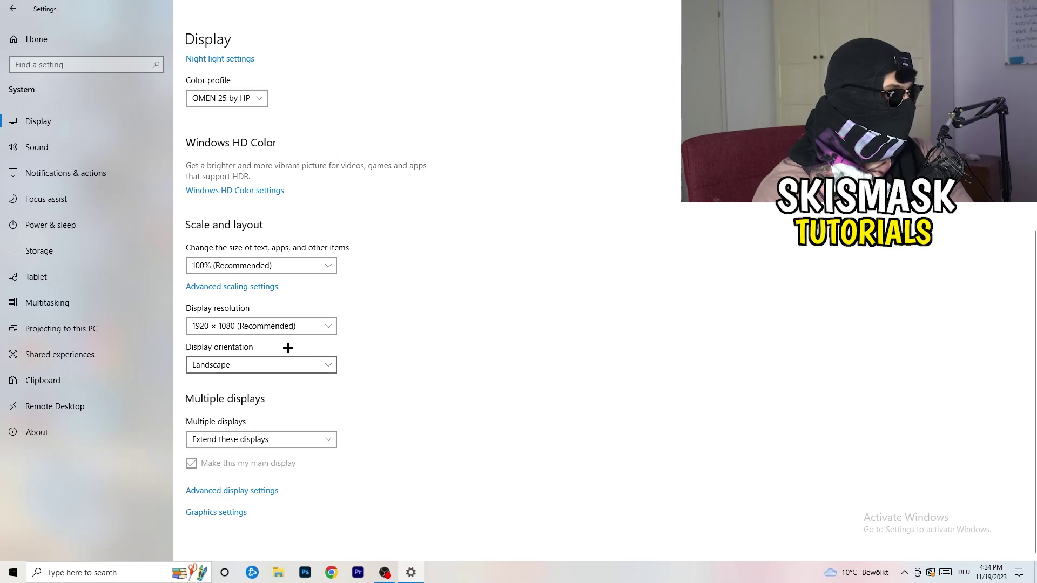
pyautogui.click(13, 9)
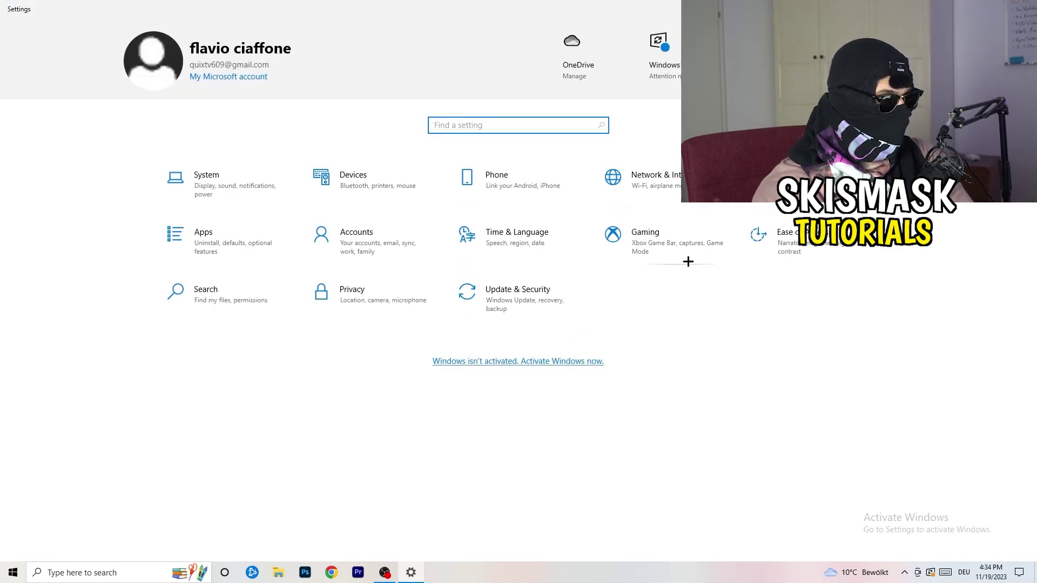
# - Confirm Xbox Game Bar is Off under Gaming and show the Game Mode page
pyautogui.click(667, 258)
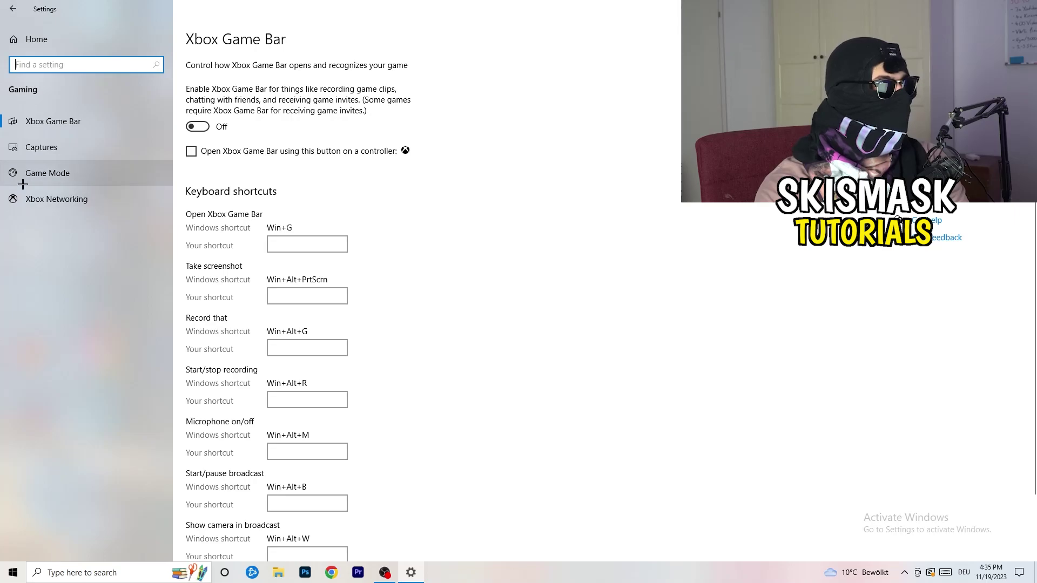
pyautogui.click(61, 172)
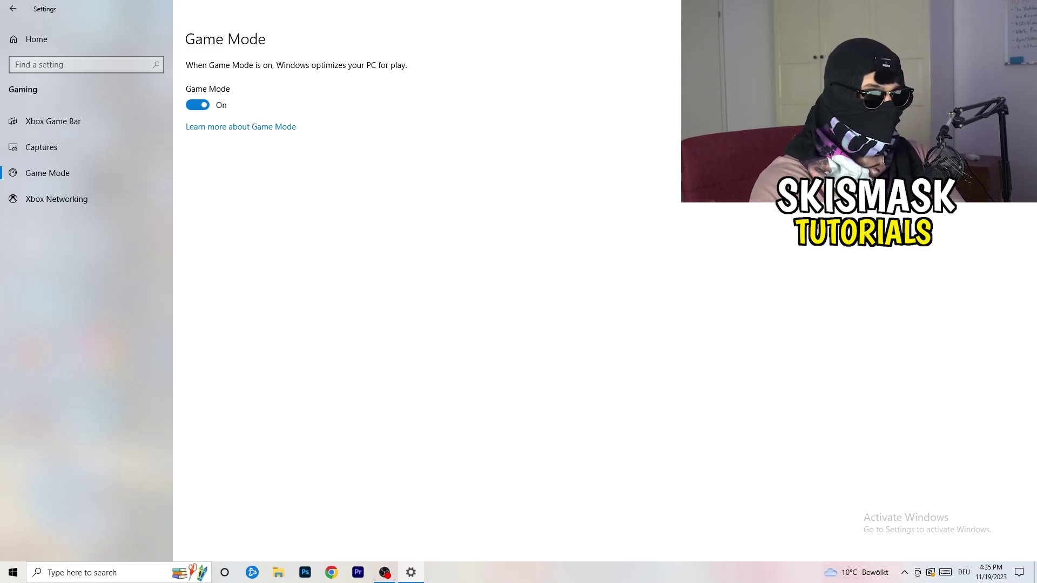
# - With Game Mode confirmed On, close Settings using Alt+F4
pyautogui.hotkey('alt', 'F4')
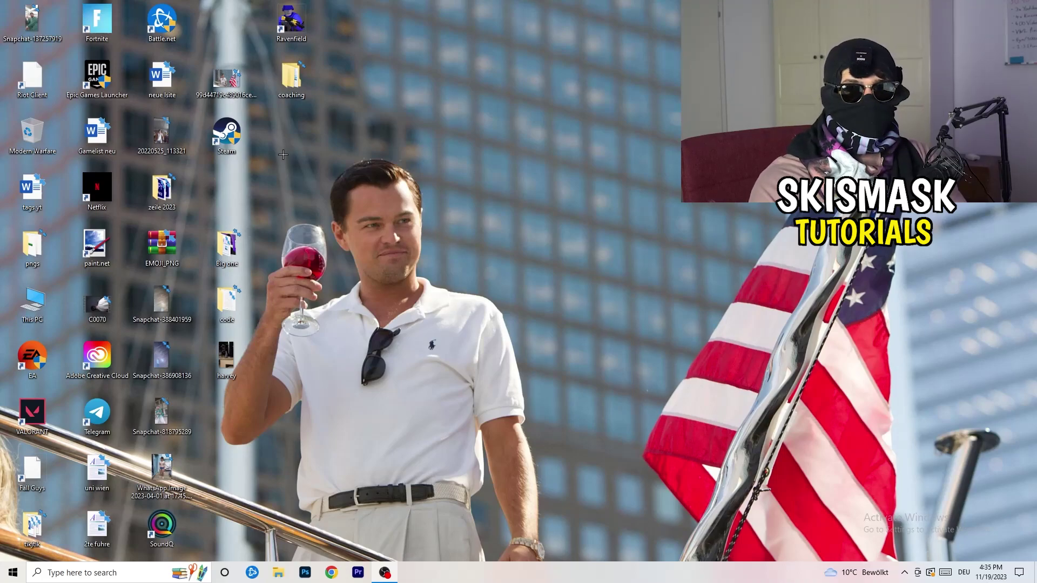
# - Give the Steam shortcut Windows 8 compatibility mode and Run as administrator, then confirm with OK
pyautogui.moveTo(223, 147); pyautogui.dragTo(542, 225)
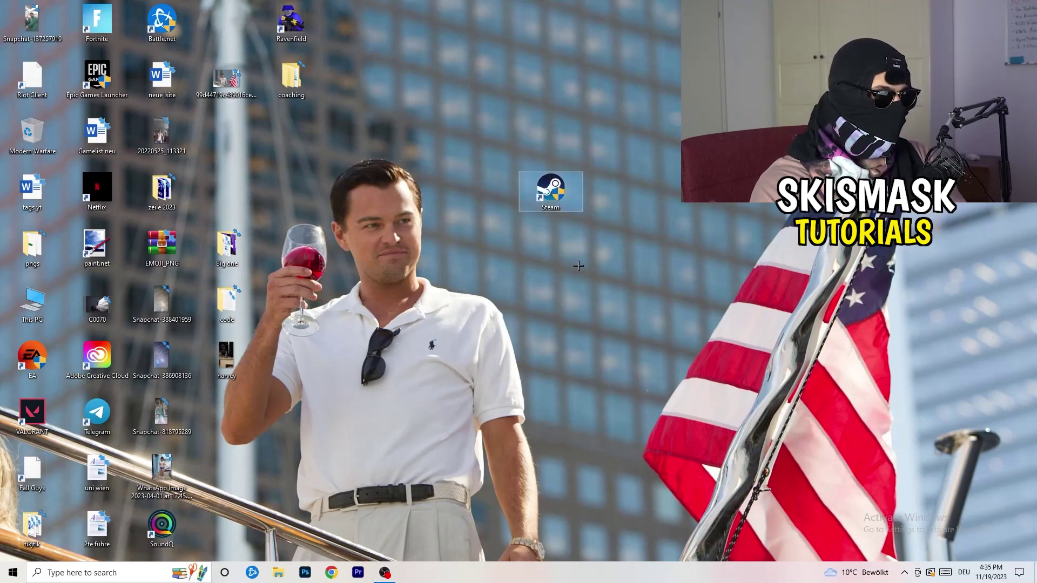
pyautogui.rightClick(554, 188)
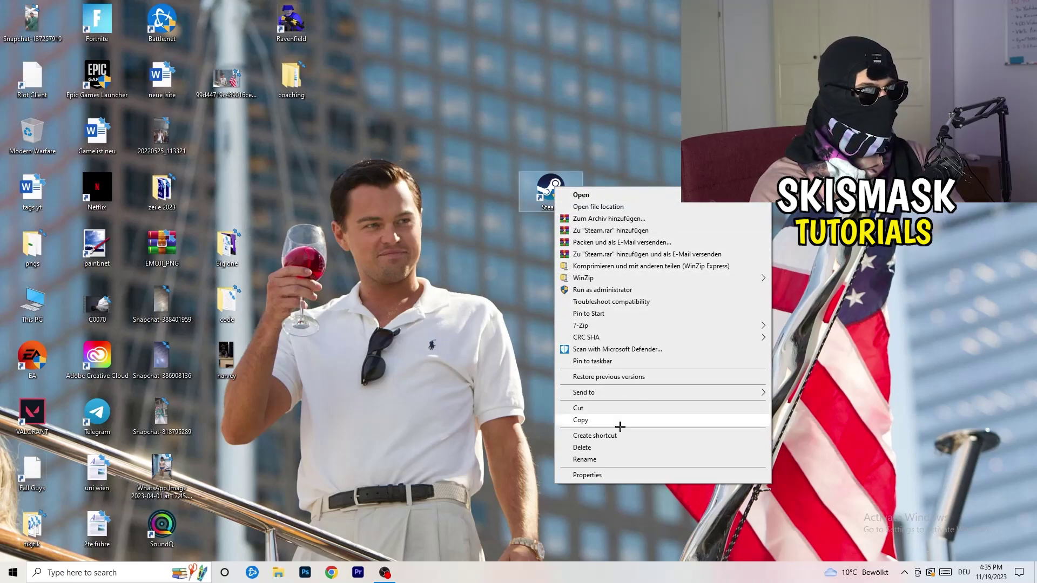
pyautogui.click(624, 475)
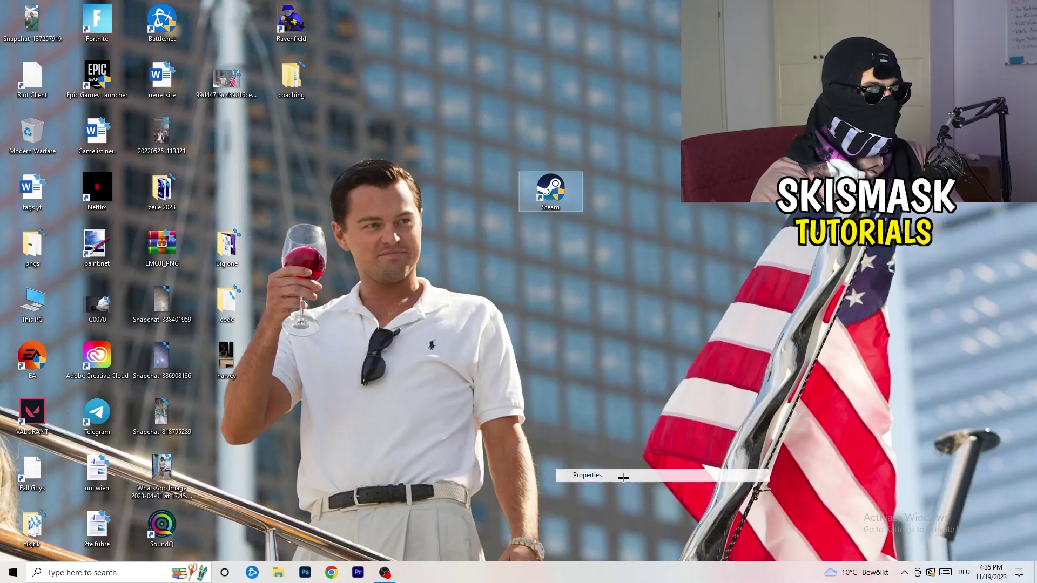
pyautogui.moveTo(622, 207); pyautogui.dragTo(446, 105)
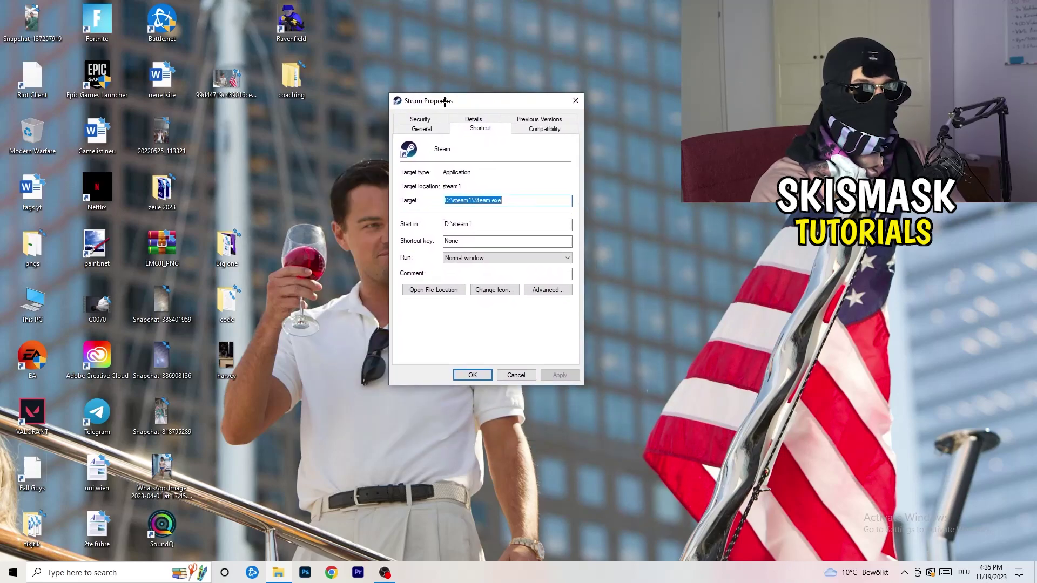
pyautogui.click(556, 130)
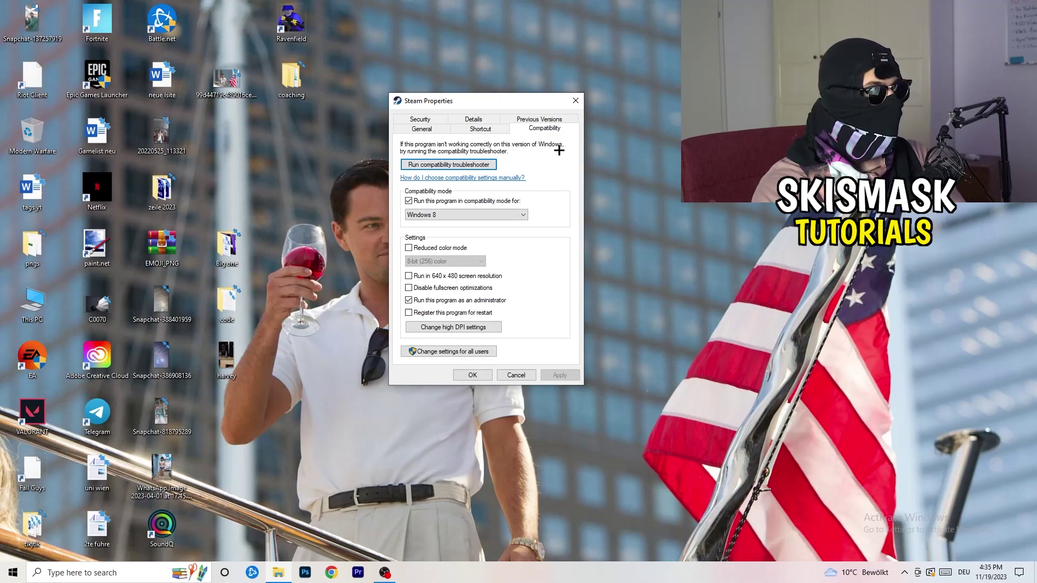
pyautogui.click(494, 214)
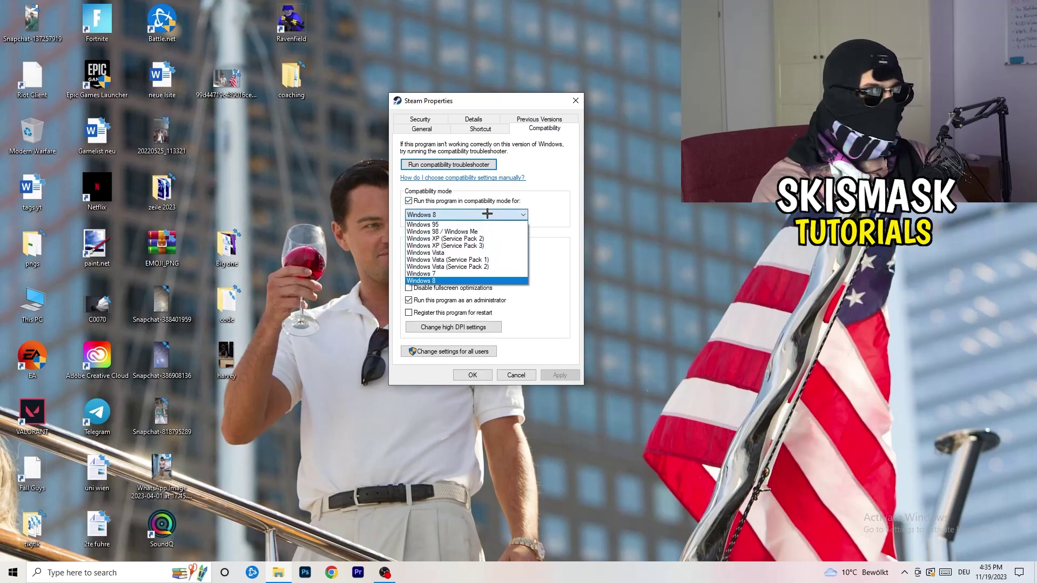
pyautogui.click(576, 206)
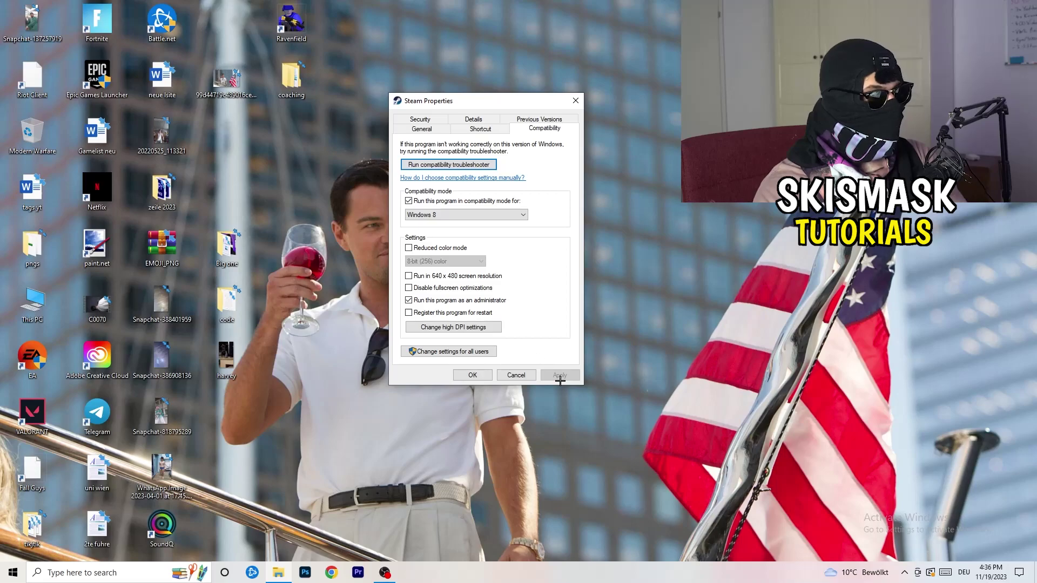
pyautogui.click(473, 375)
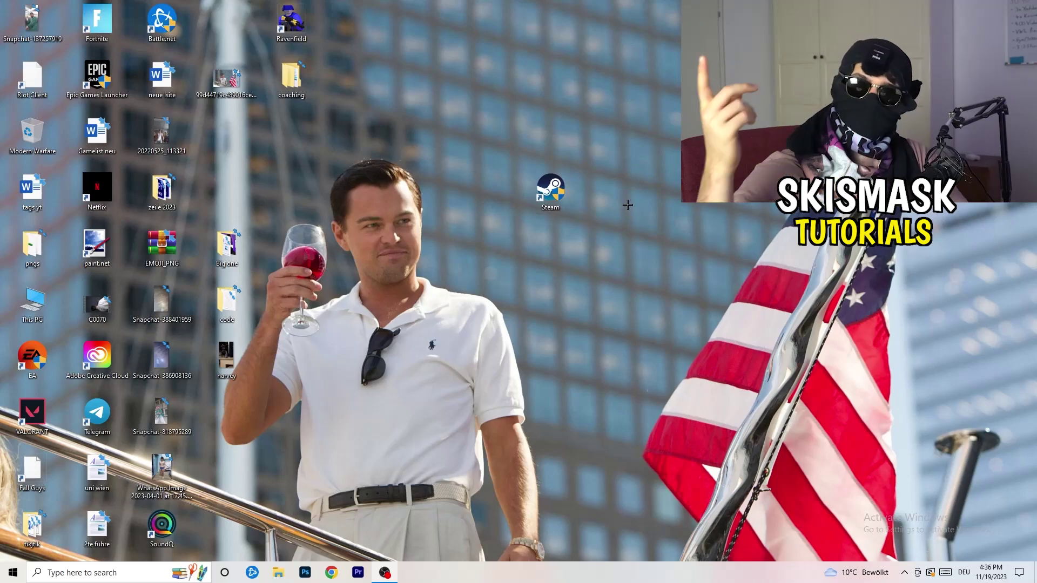
# - Move the Steam icon back left and recheck its Windows 8 and administrator compatibility settings
pyautogui.moveTo(572, 207); pyautogui.dragTo(484, 186)
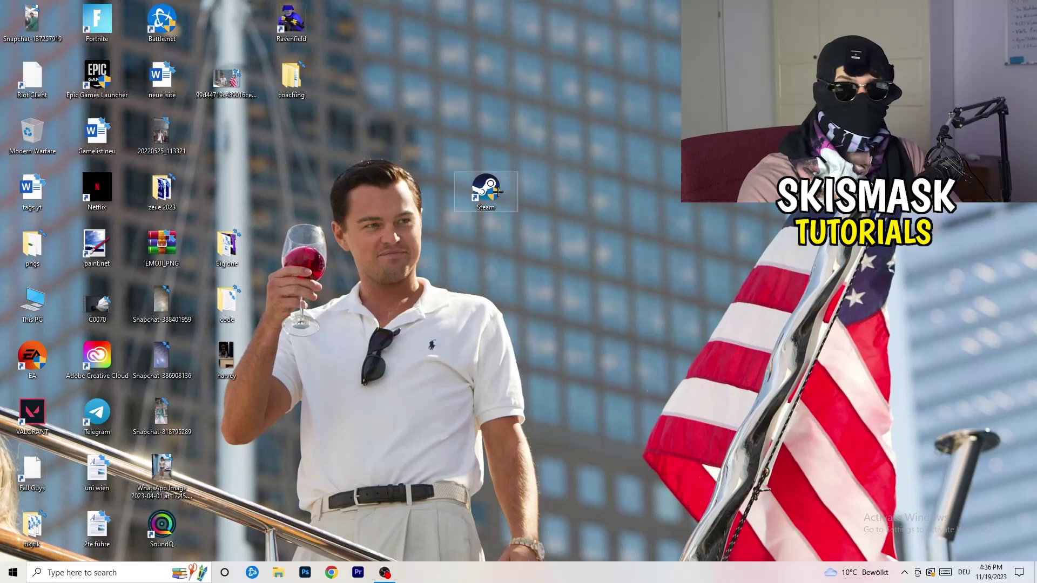
pyautogui.moveTo(497, 191); pyautogui.dragTo(373, 185)
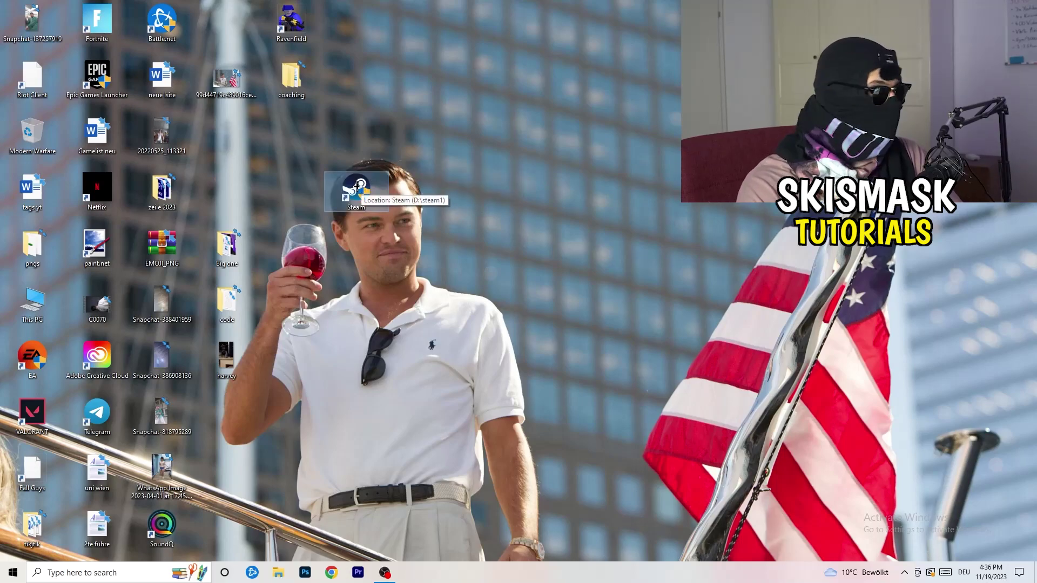
pyautogui.rightClick(358, 187)
pyautogui.click(402, 475)
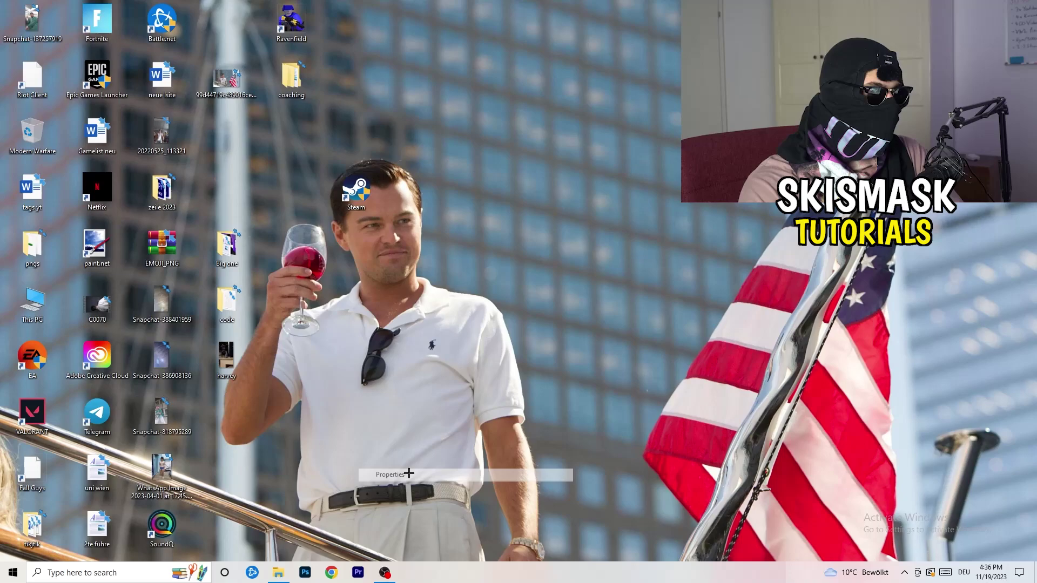
pyautogui.click(509, 224)
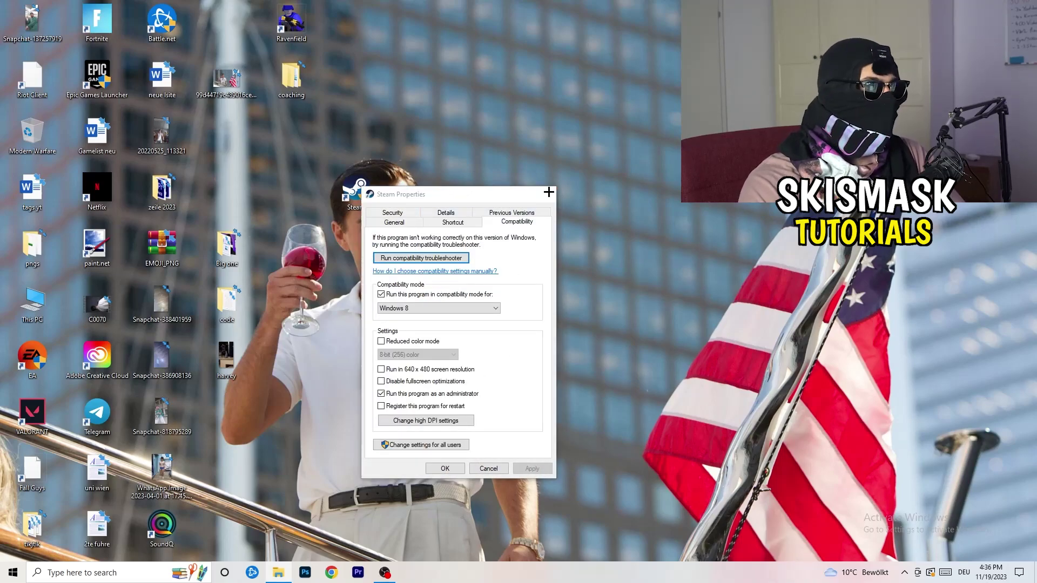
pyautogui.click(549, 193)
pyautogui.click(556, 96)
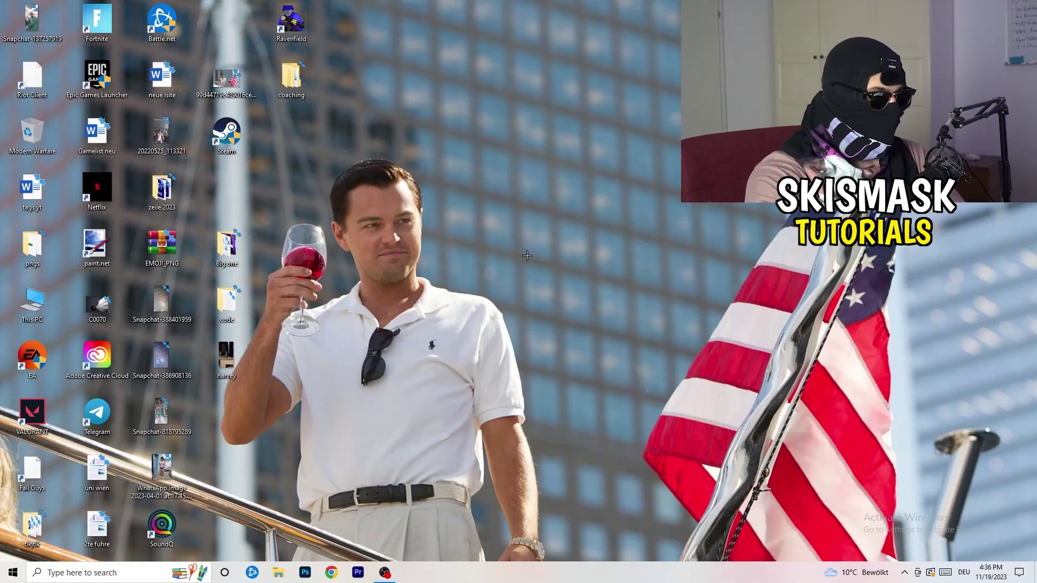
# - Put the taskbar back along the bottom edge and launch Task Manager from it
pyautogui.moveTo(510, 568); pyautogui.dragTo(1010, 324)
pyautogui.moveTo(552, 344); pyautogui.dragTo(594, 578)
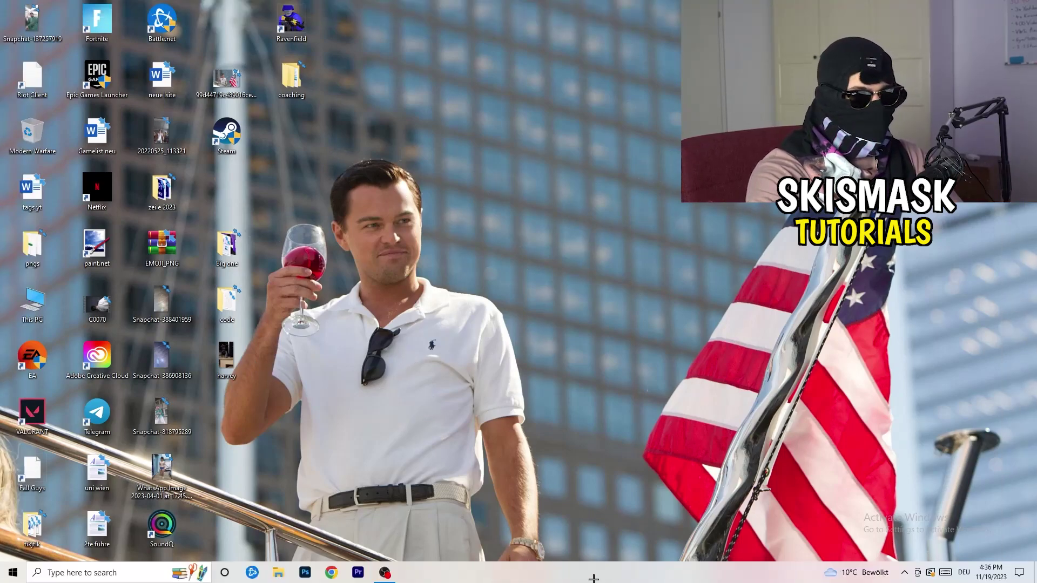
pyautogui.rightClick(553, 575)
pyautogui.click(600, 565)
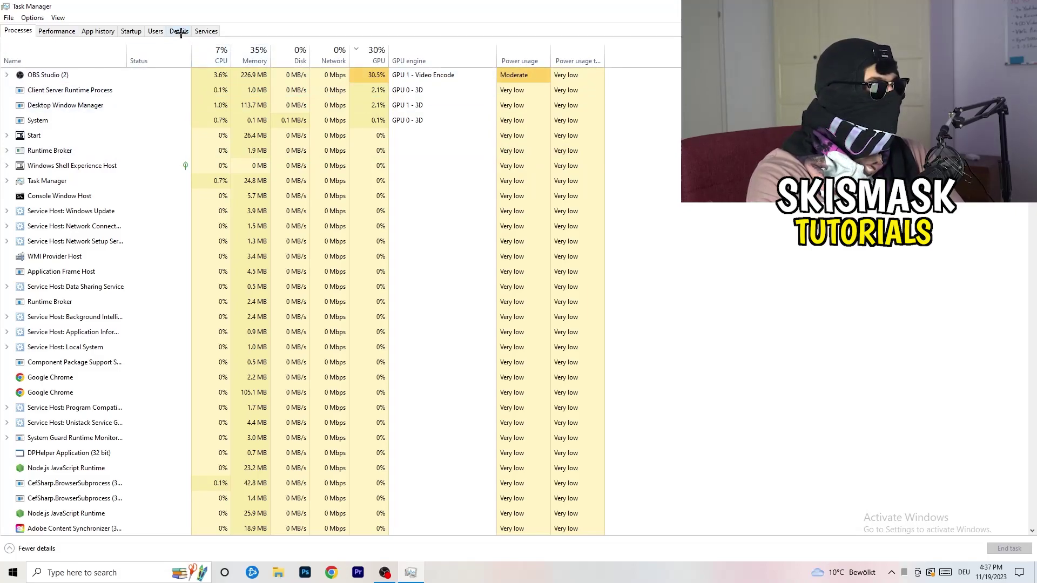
# - Switch Task Manager to the Details tab listing PIDs, status, user and memory
pyautogui.click(179, 32)
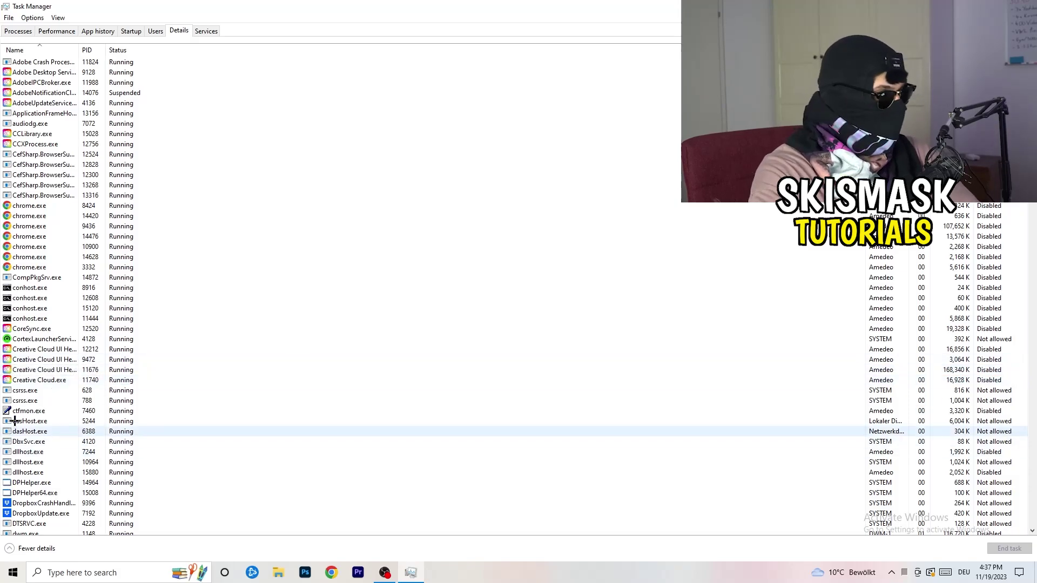
# - Show the Set priority levels for the Creative Cloud UI Helper process, currently Normal
pyautogui.rightClick(30, 359)
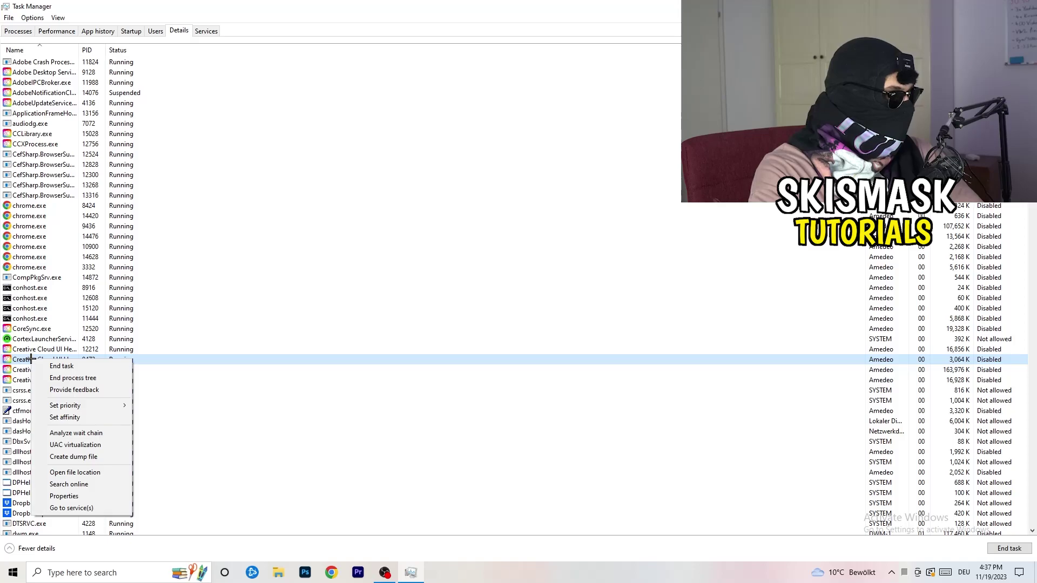
pyautogui.moveTo(67, 409)
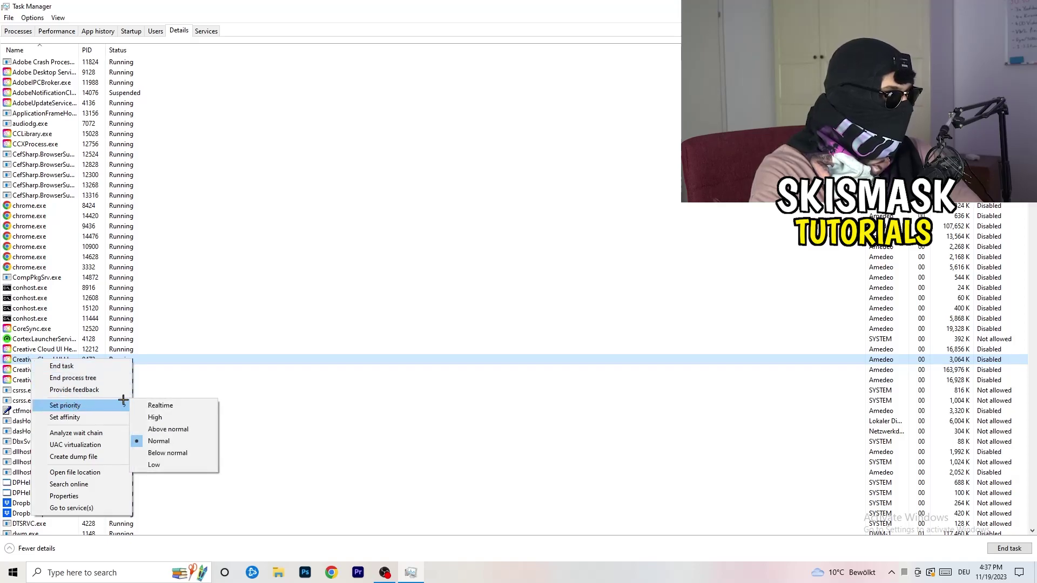